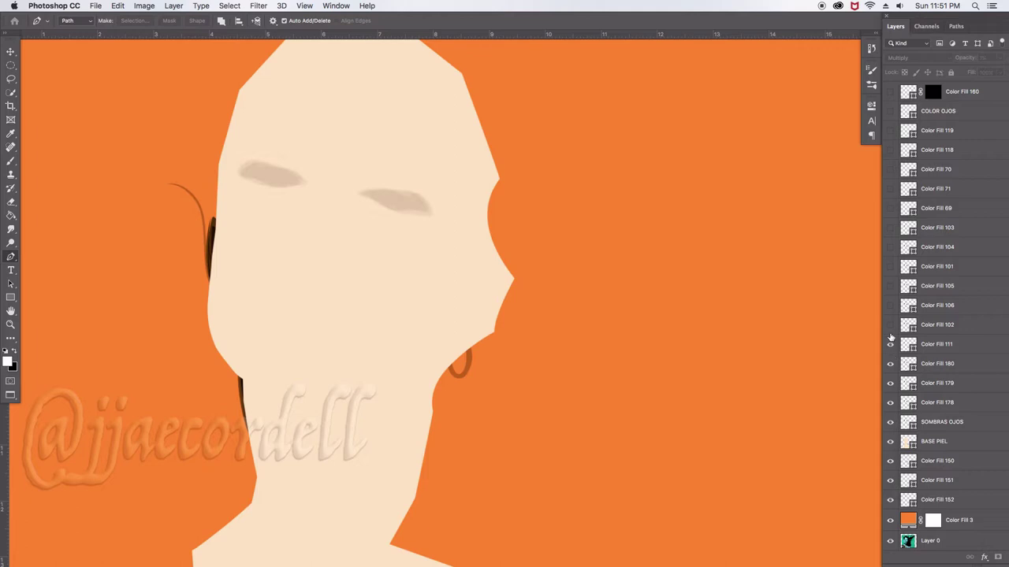
# Show the eye layers from Color Fill 102 up through Color Fill 69
pyautogui.click(890, 325)
pyautogui.click(891, 305)
pyautogui.click(890, 285)
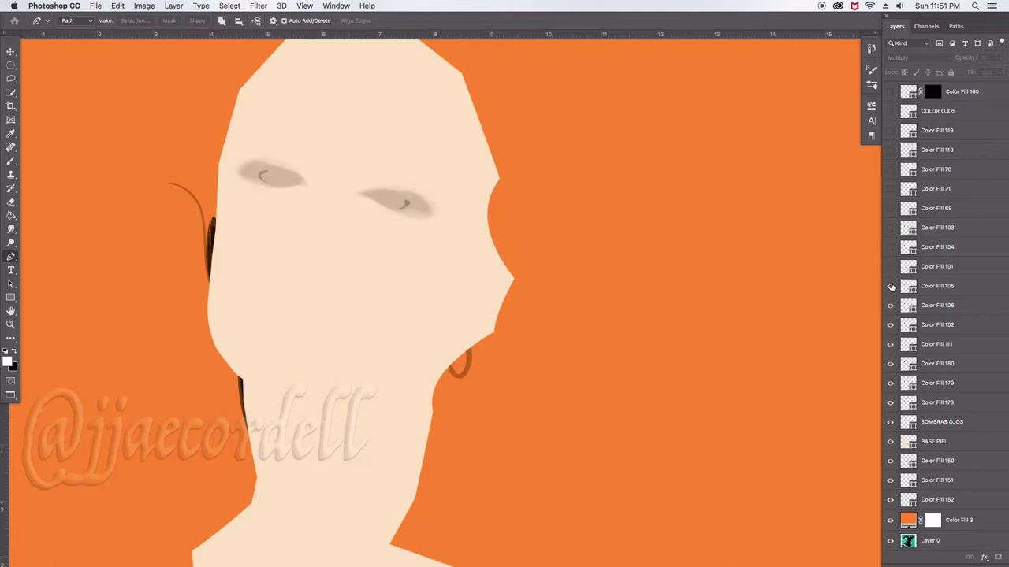
pyautogui.click(890, 266)
pyautogui.click(891, 246)
pyautogui.click(890, 227)
pyautogui.click(890, 208)
# Show the eye layers from Color Fill 71 up through Color Fill 160, including COLOR OJOS
pyautogui.click(890, 189)
pyautogui.click(890, 168)
pyautogui.click(890, 150)
pyautogui.click(891, 130)
pyautogui.click(890, 110)
pyautogui.click(890, 91)
# Show the iris detail and teeth layers from Color Fill 161 up through Color Fill 177
pyautogui.scroll(10, 937, 256)
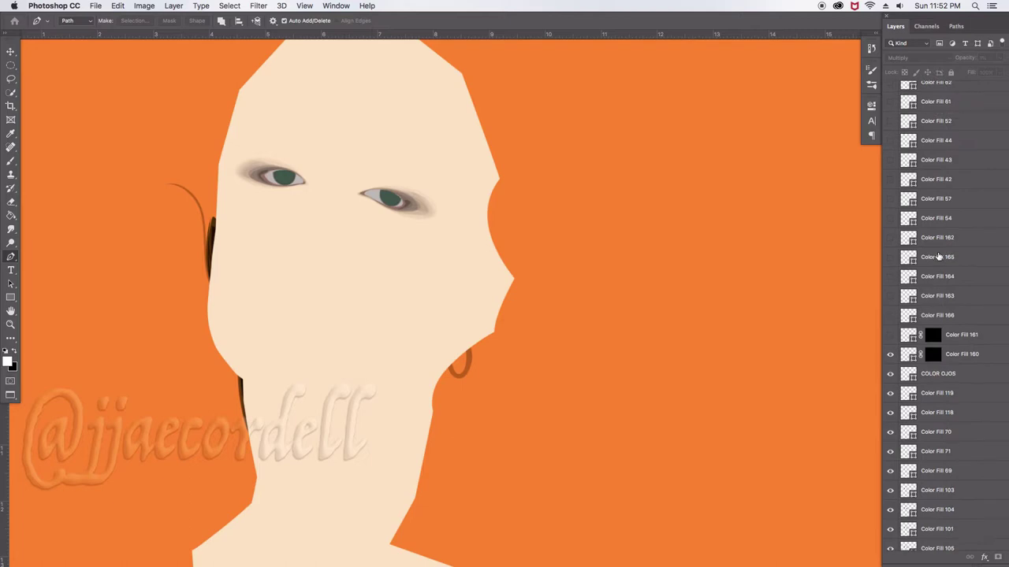
pyautogui.scroll(-3, 920, 447)
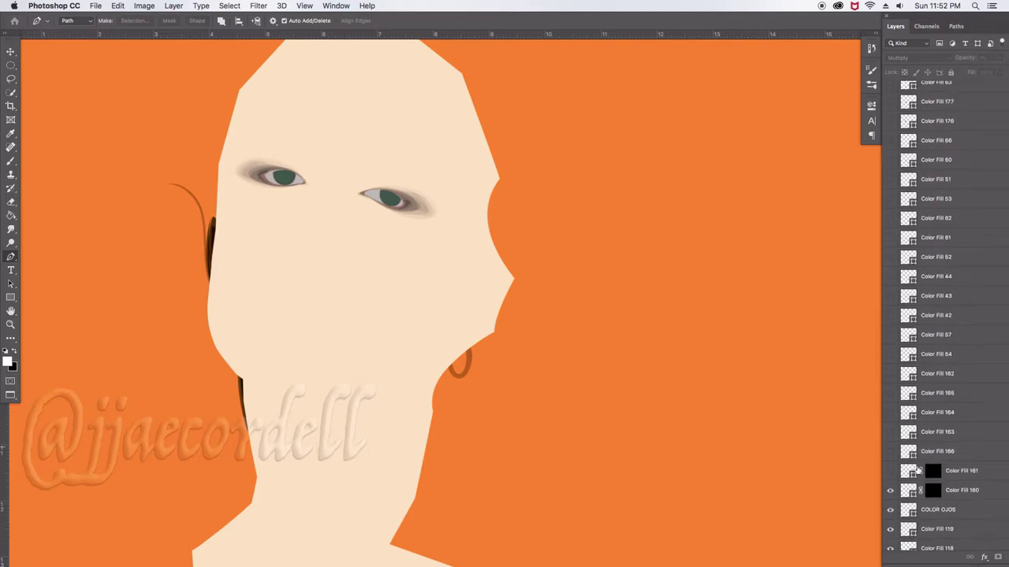
pyautogui.click(890, 431)
pyautogui.moveTo(890, 412); pyautogui.dragTo(890, 104)
# Show the lip and light skin shading layers from Color Fill 63 up through Color Fill 93, including LABIOS
pyautogui.scroll(10, 914, 355)
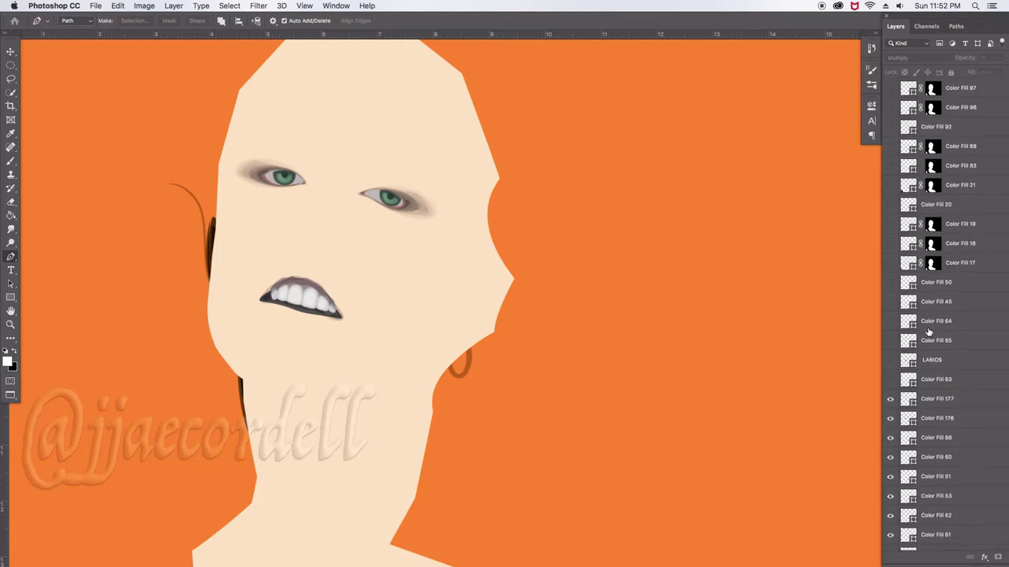
pyautogui.click(891, 449)
pyautogui.moveTo(890, 430); pyautogui.dragTo(890, 100)
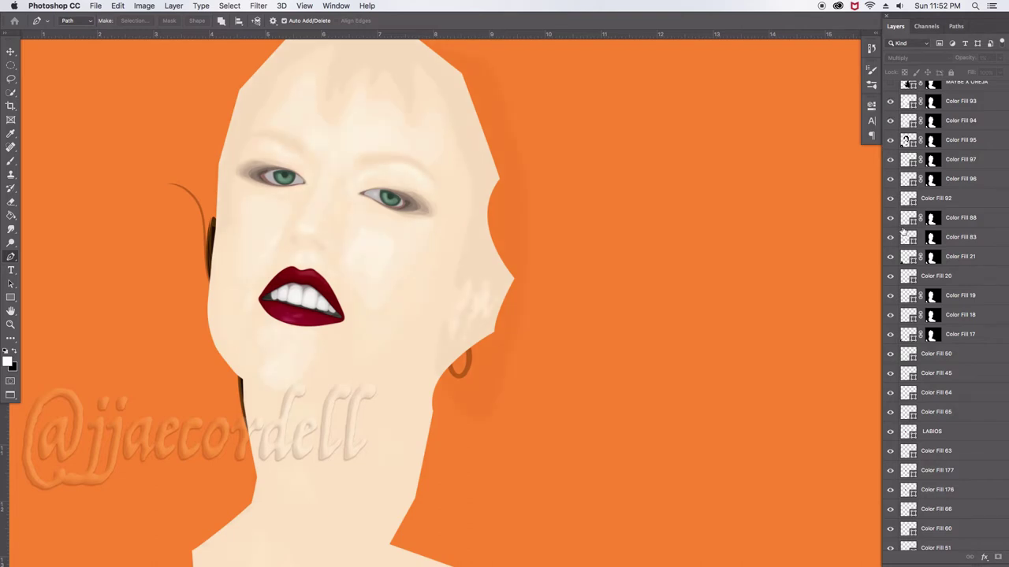
# Show the skin shadow layers from MAYBE X OREJA up through Color Fill 7
pyautogui.scroll(3, 903, 493)
pyautogui.scroll(6, 902, 492)
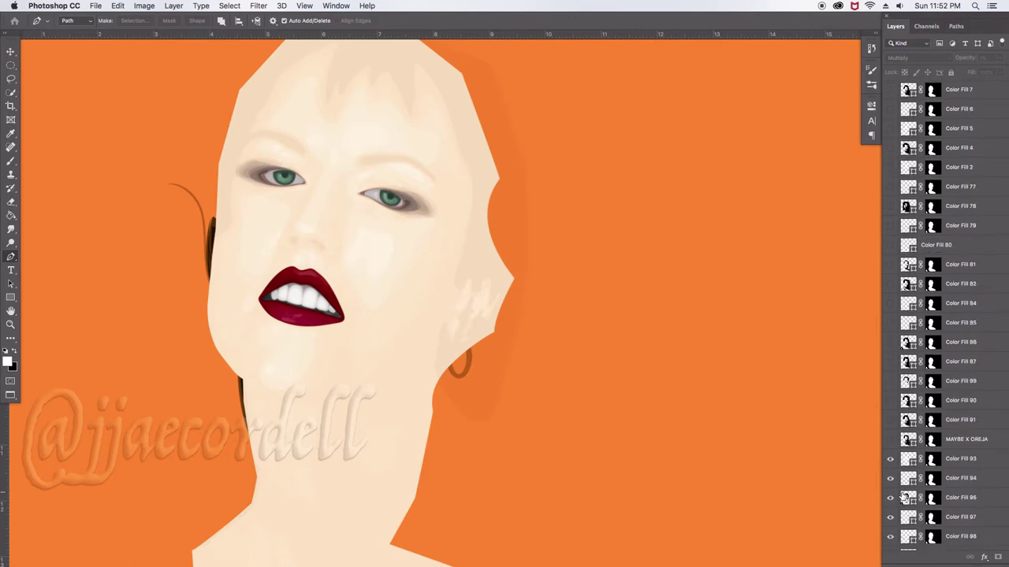
pyautogui.moveTo(889, 442); pyautogui.dragTo(892, 93)
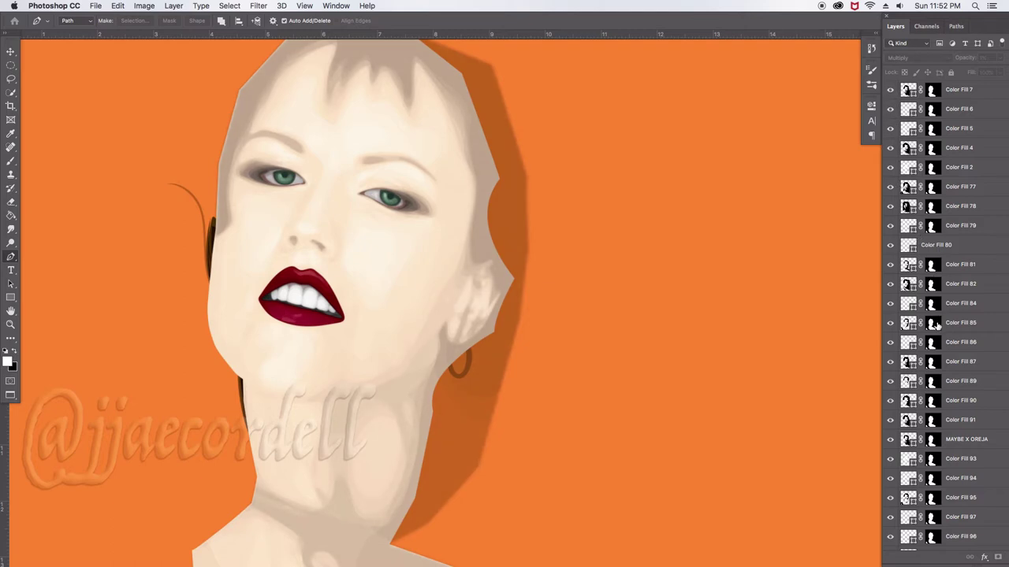
# Show the remaining skin shadow layers from Color Fill 8 up through Color Fill 16, plus the lineart oreja layer
pyautogui.scroll(10, 935, 323)
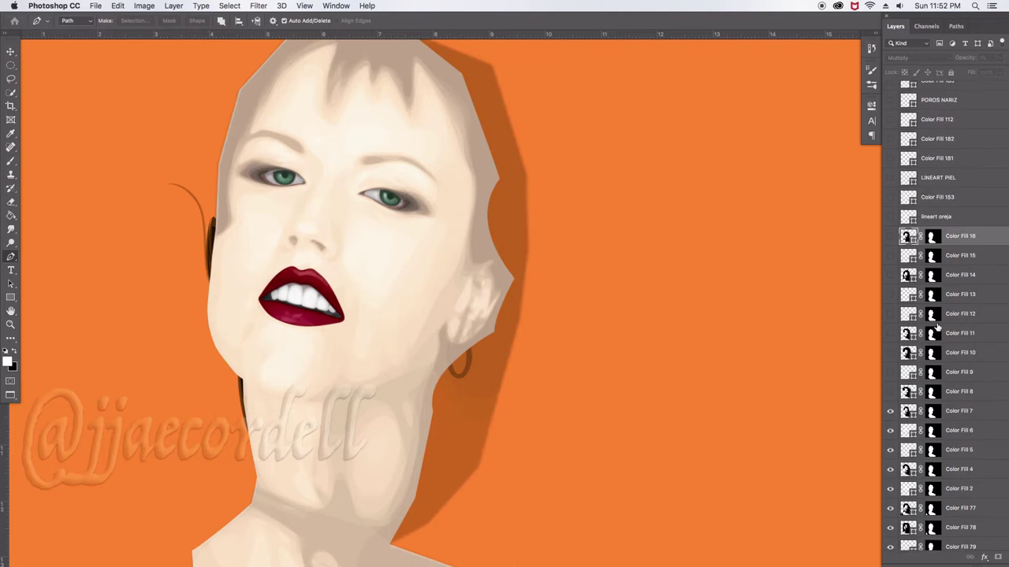
pyautogui.scroll(3, 936, 324)
pyautogui.click(890, 498)
pyautogui.moveTo(891, 482); pyautogui.dragTo(890, 323)
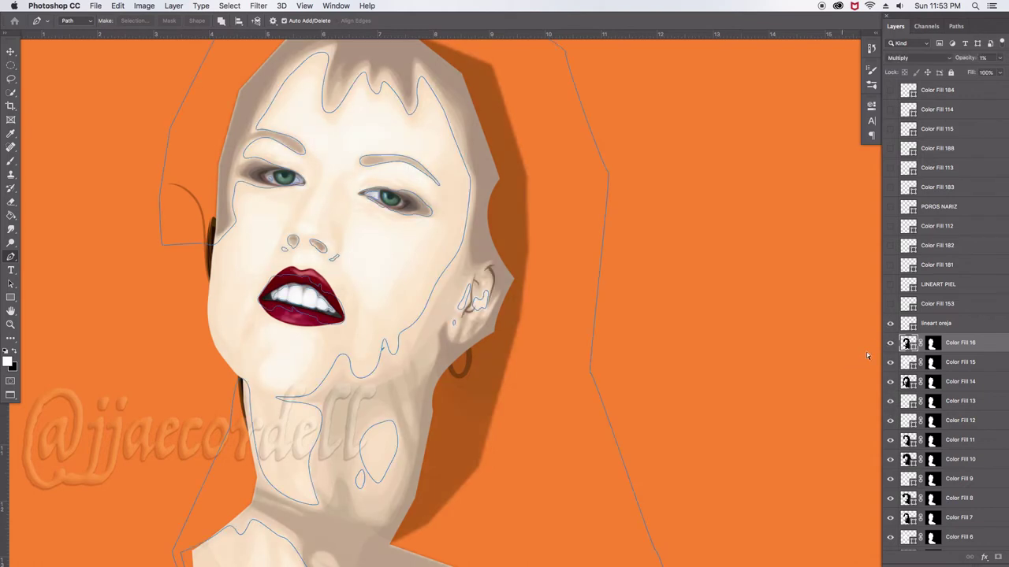
# Hide the path outline on the canvas and show the skin line art and nose layers from Color Fill 153 up through Color Fill 184
pyautogui.press('super+shift+h')
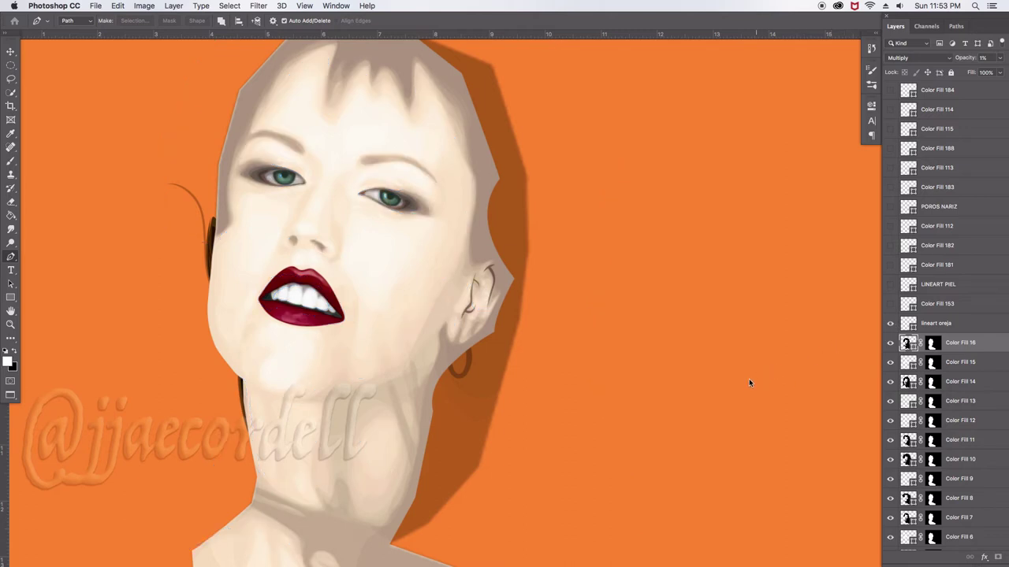
pyautogui.moveTo(891, 304)
pyautogui.mouseDown()
pyautogui.moveTo(895, 95)
pyautogui.moveTo(893, 112)
pyautogui.mouseUp()
# Show the nose detail and hair layers from Color Fill 186 up through Color Fill 72
pyautogui.scroll(5, 942, 323)
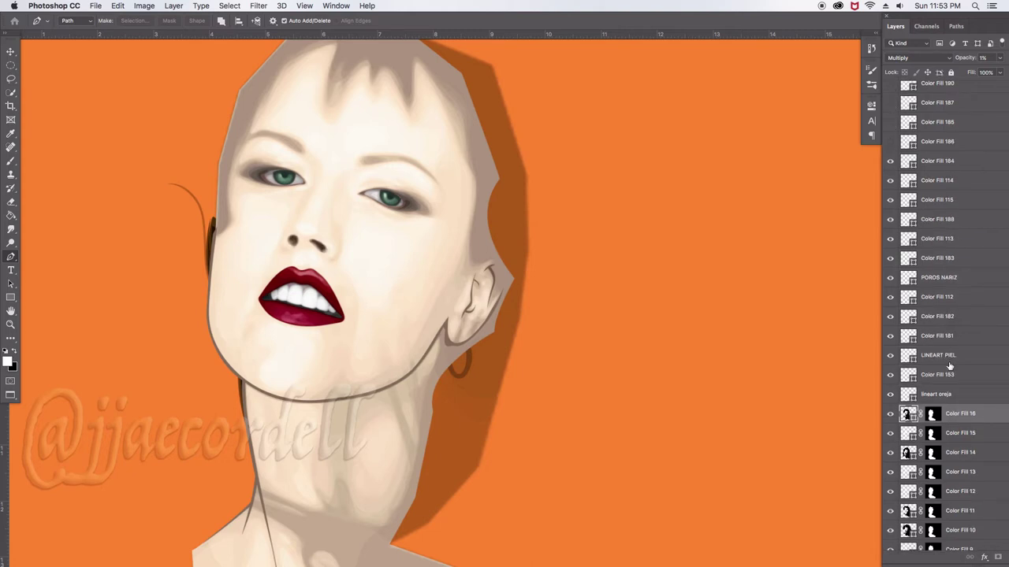
pyautogui.scroll(15, 949, 366)
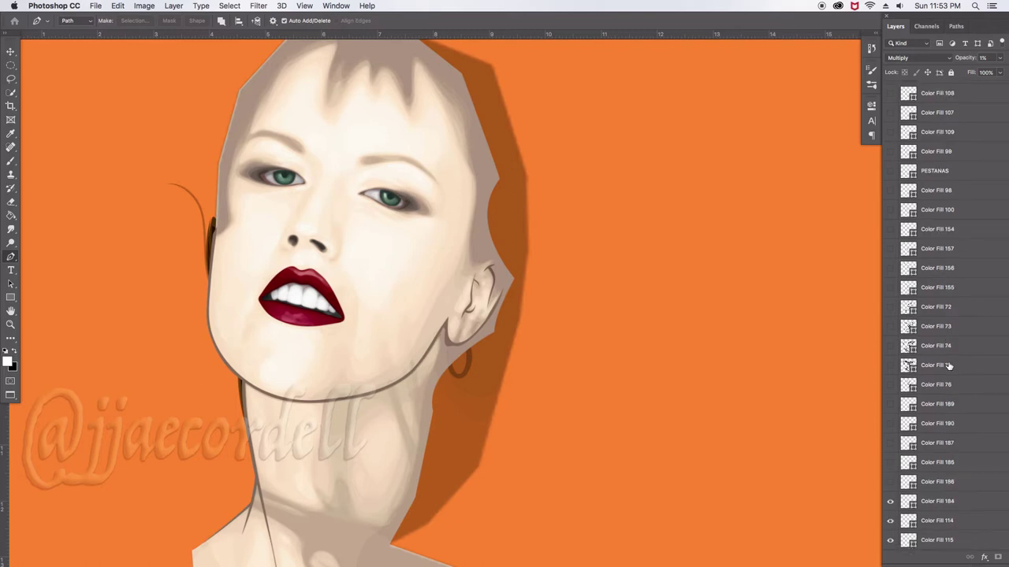
pyautogui.moveTo(890, 477); pyautogui.dragTo(890, 345)
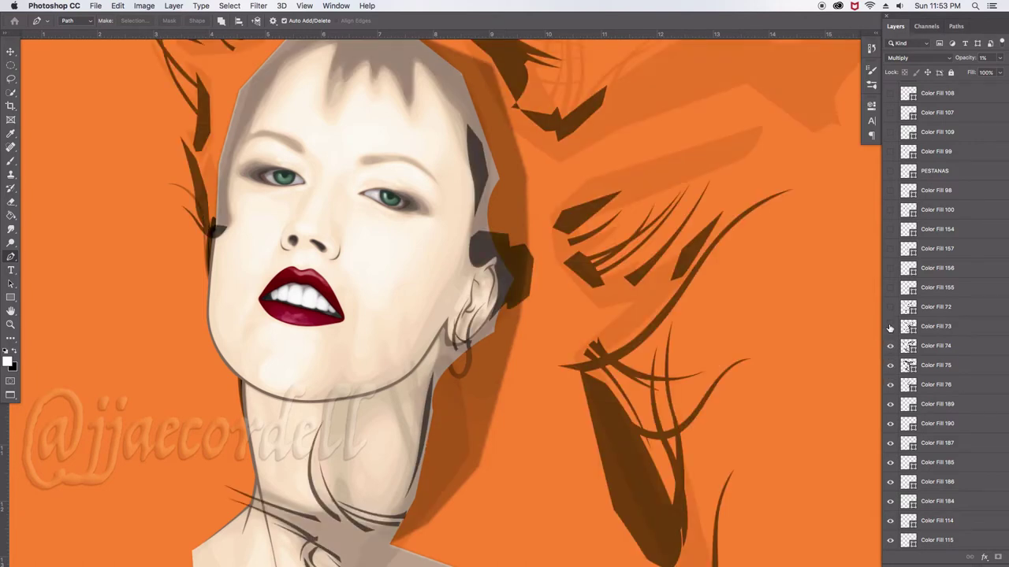
pyautogui.click(890, 327)
pyautogui.click(890, 309)
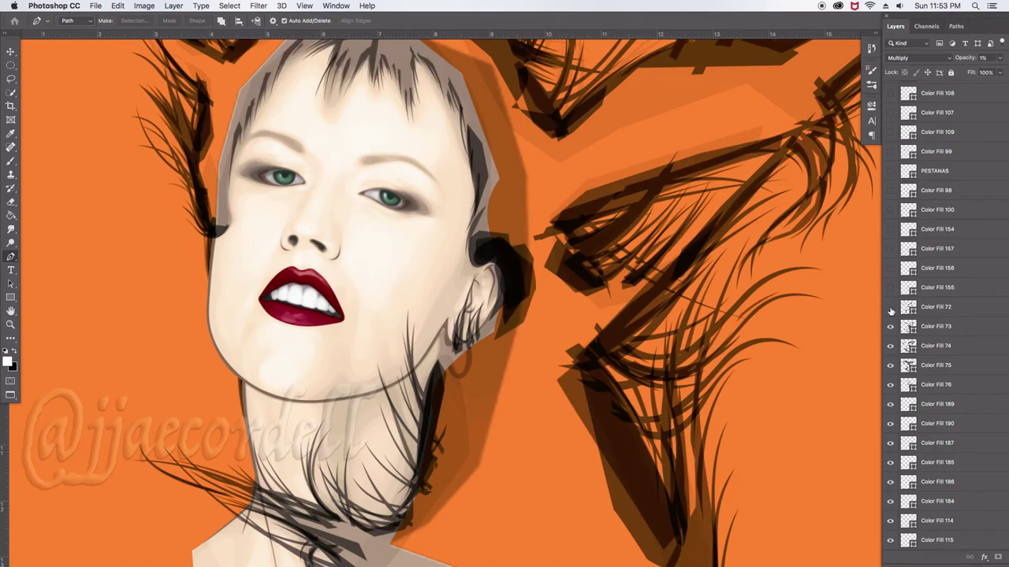
# Show the layers Color Fill 155, 156, 157, 154 and 100
pyautogui.click(890, 288)
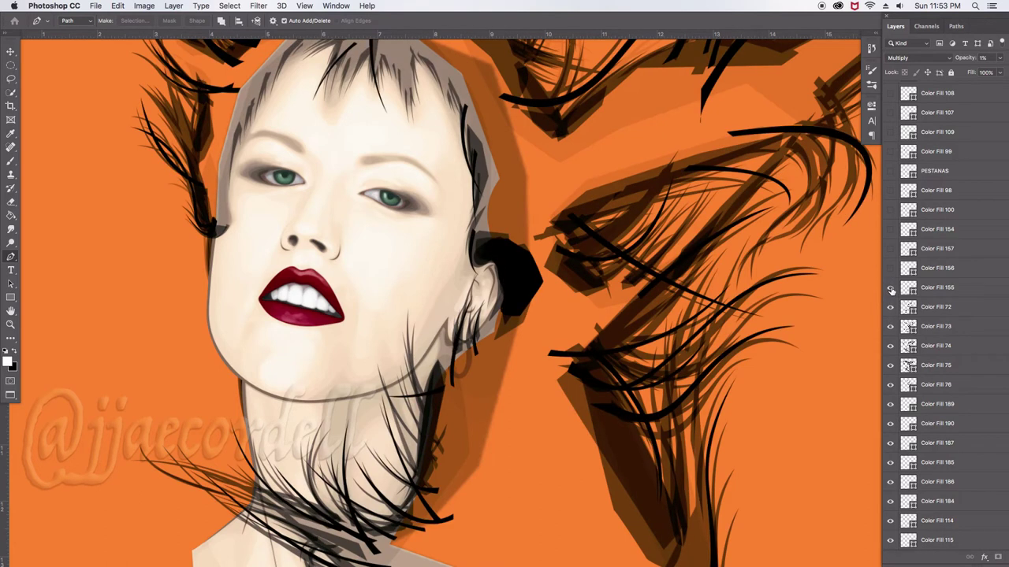
pyautogui.click(890, 269)
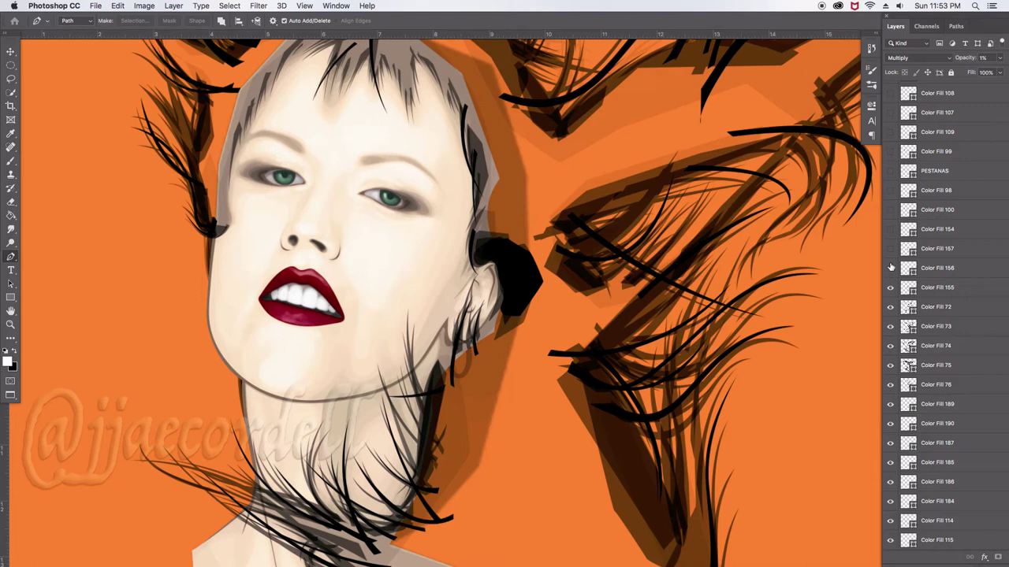
pyautogui.click(890, 250)
pyautogui.click(890, 229)
pyautogui.click(891, 210)
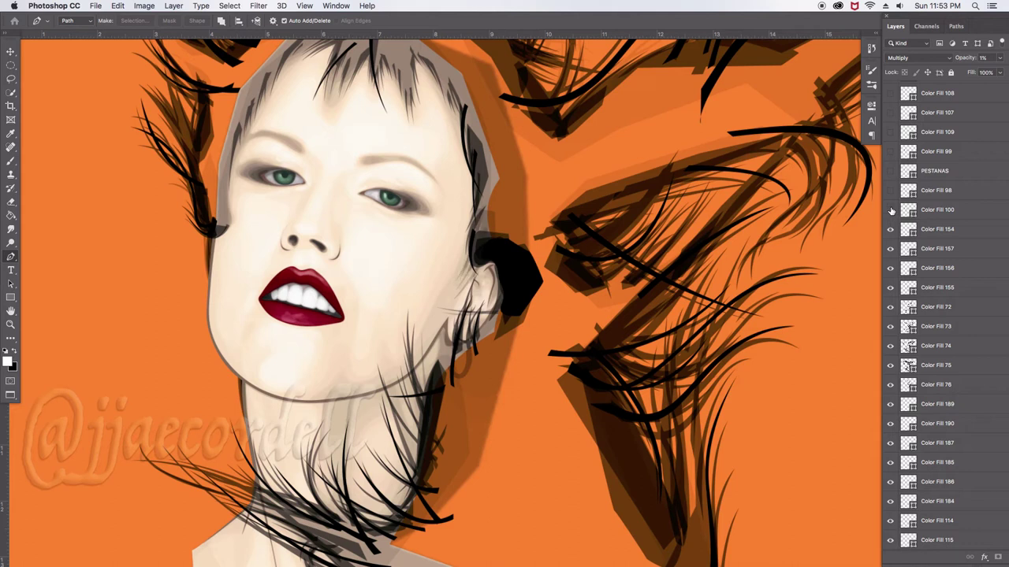
# Show the eyelash layers from Color Fill 98 up through Color Fill 108, including PESTANAS
pyautogui.click(891, 195)
pyautogui.click(890, 171)
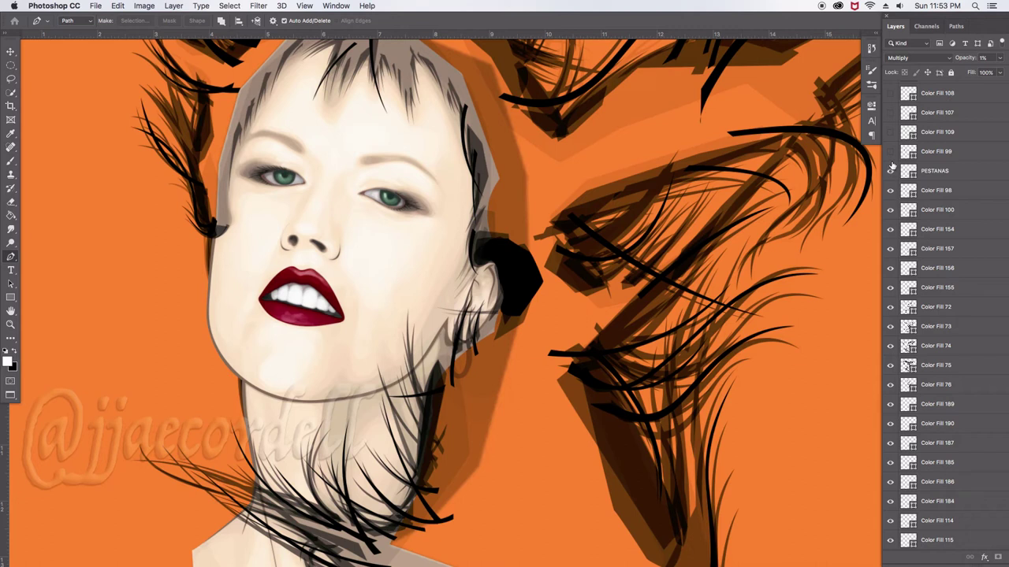
pyautogui.click(891, 152)
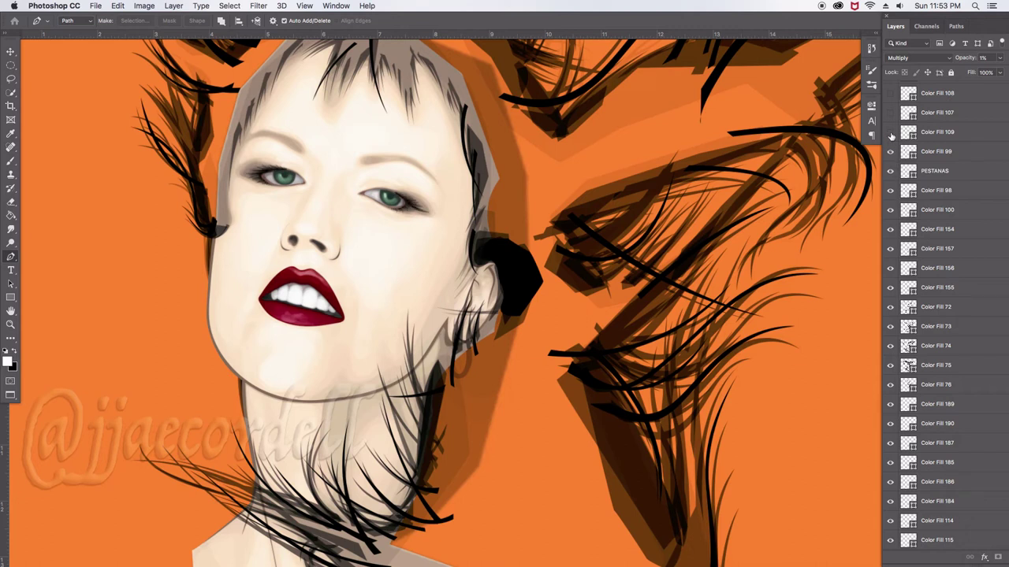
pyautogui.click(891, 132)
pyautogui.click(891, 93)
# Show the eyebrow and eye line layers from Color Fill 110 up through LINEART OJO, including CEJAS
pyautogui.scroll(5, 914, 310)
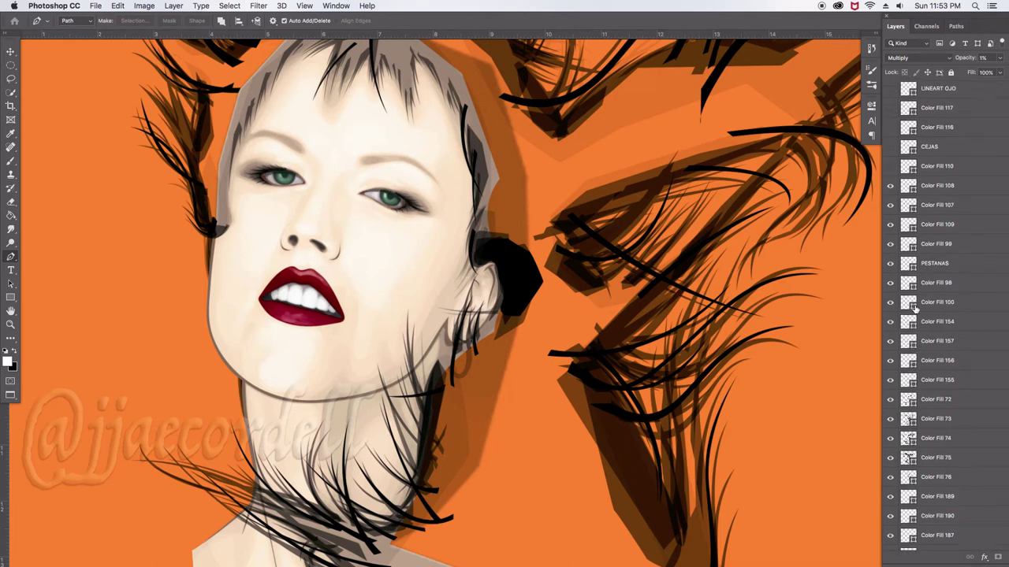
pyautogui.scroll(8, 914, 310)
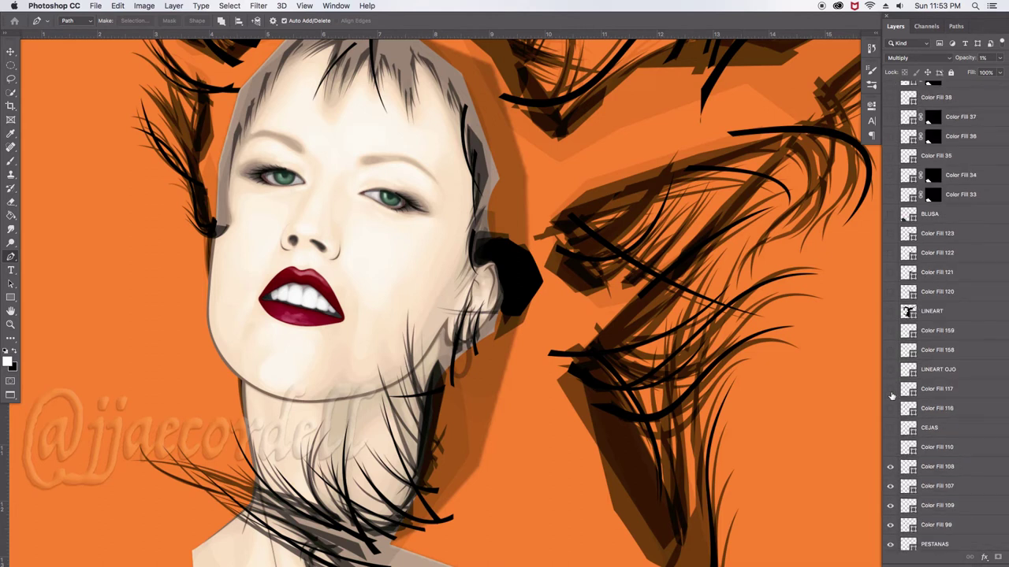
pyautogui.click(891, 447)
pyautogui.click(891, 389)
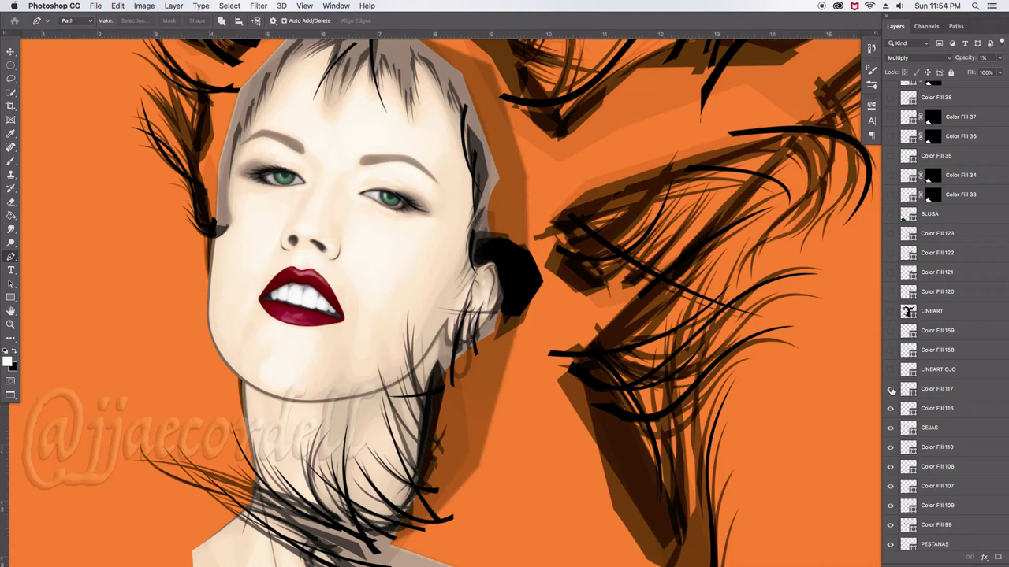
pyautogui.click(890, 371)
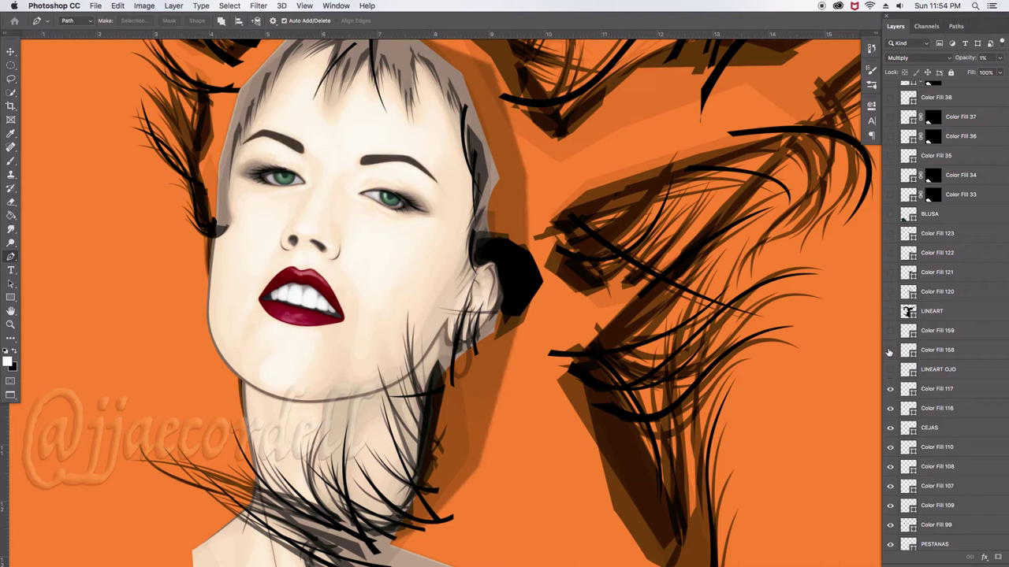
# Show the layers from Color Fill 158 up through Color Fill 123, including the LINEART hair layer
pyautogui.click(890, 350)
pyautogui.click(890, 311)
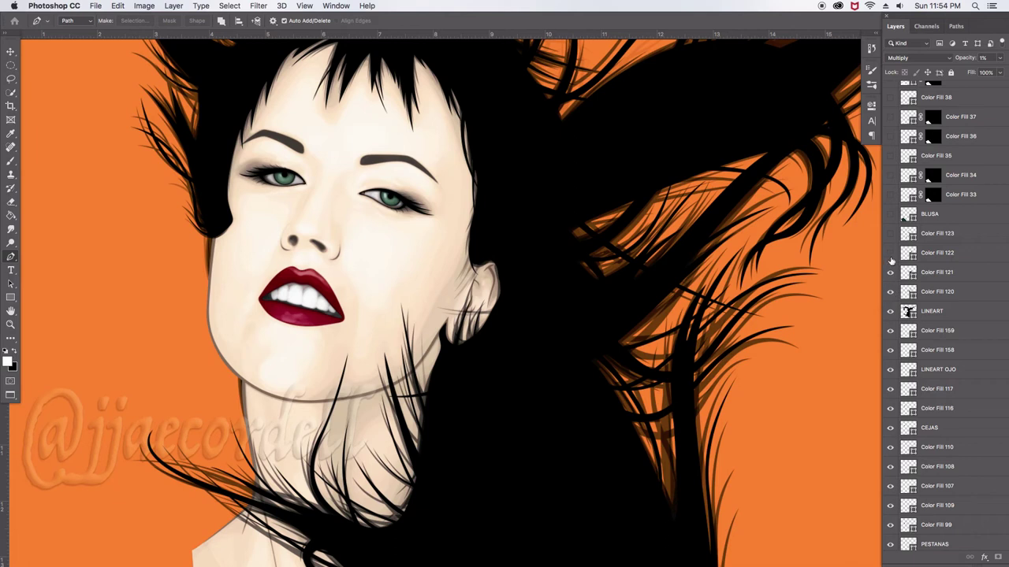
pyautogui.click(891, 253)
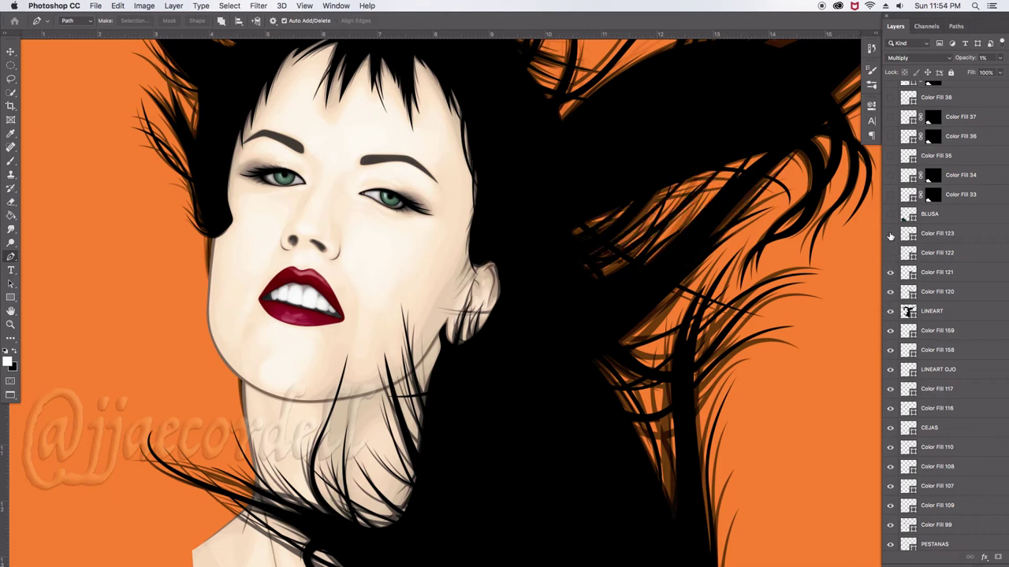
pyautogui.click(891, 233)
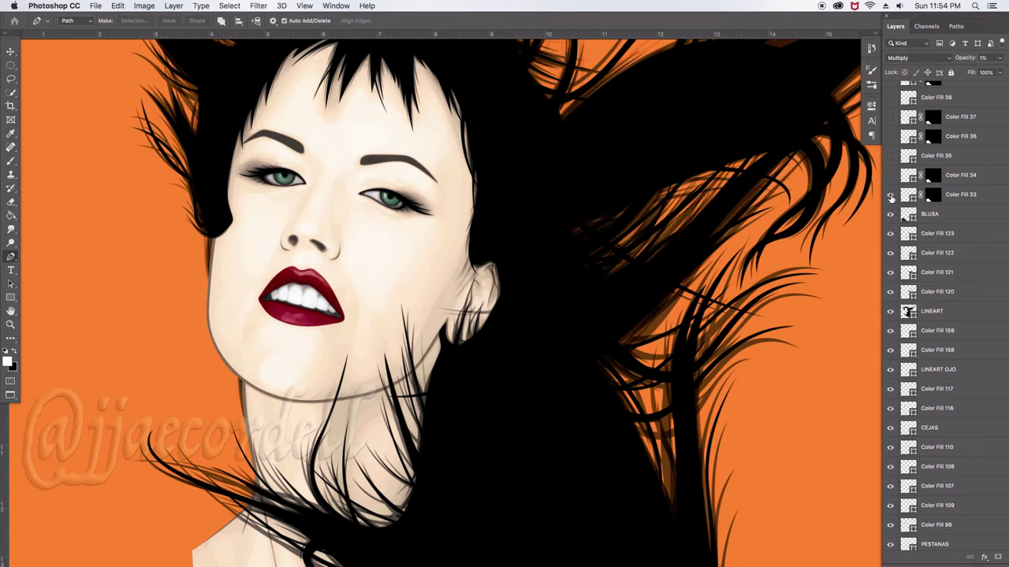
# Show the blouse layers from BLUSA up through Color Fill 38
pyautogui.click(889, 195)
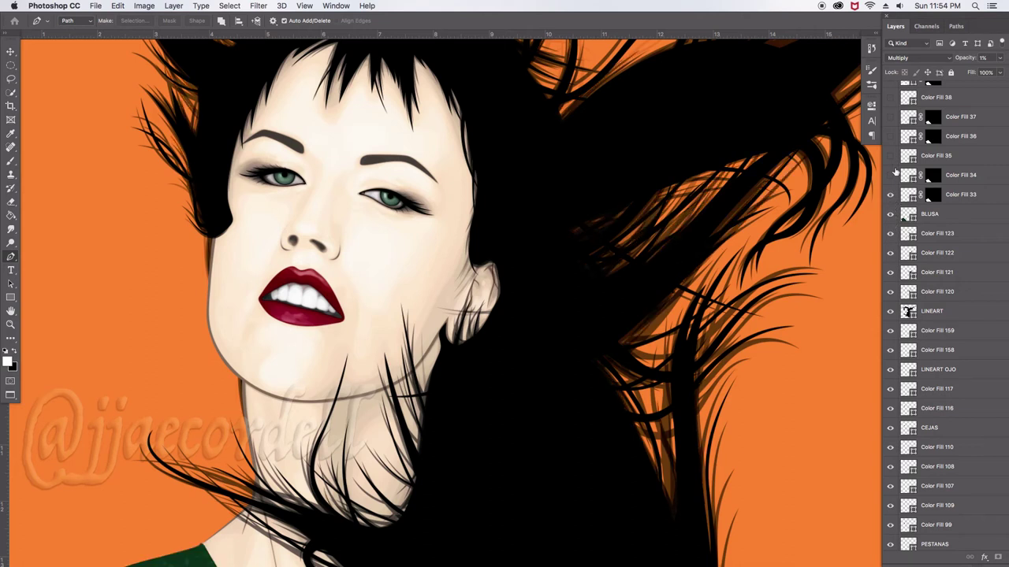
pyautogui.click(891, 157)
pyautogui.click(890, 139)
pyautogui.click(890, 118)
pyautogui.click(891, 98)
# Show the blouse and eye highlight layers from Color Fill 39 up through Color Fill 169, including lineart blusa and BRILLO OJOS
pyautogui.scroll(5, 933, 264)
pyautogui.click(890, 452)
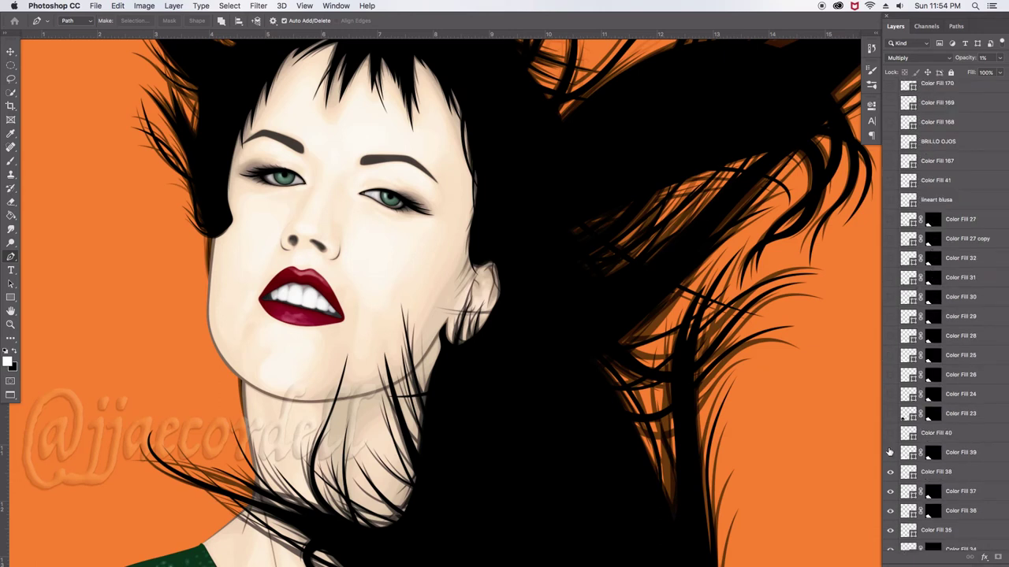
pyautogui.click(890, 433)
pyautogui.click(890, 414)
pyautogui.moveTo(892, 395); pyautogui.dragTo(890, 104)
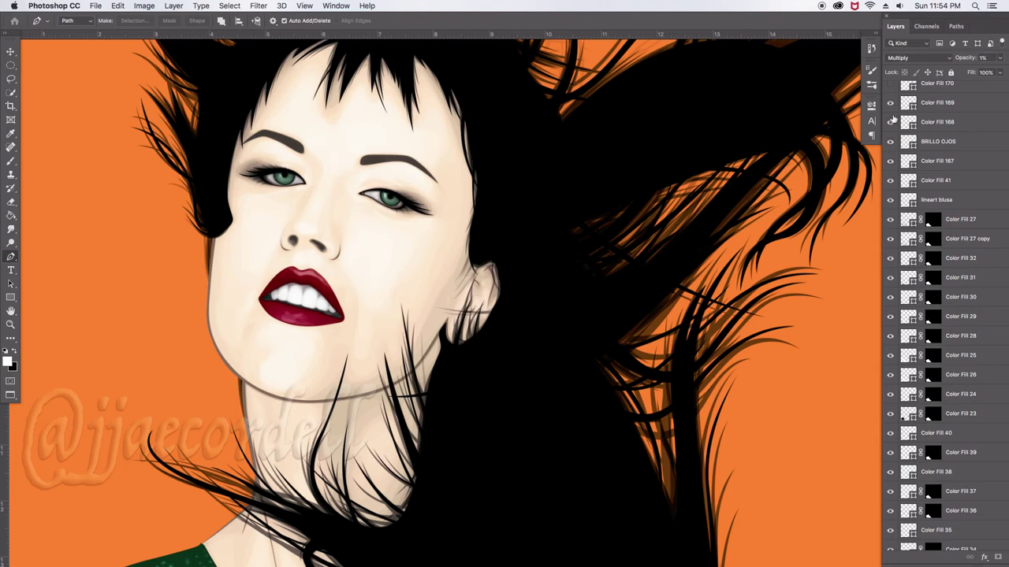
# Show the hidden layers from Color Fill 170 up through Color Fill 135, including the ARETE earring layer
pyautogui.scroll(5, 924, 315)
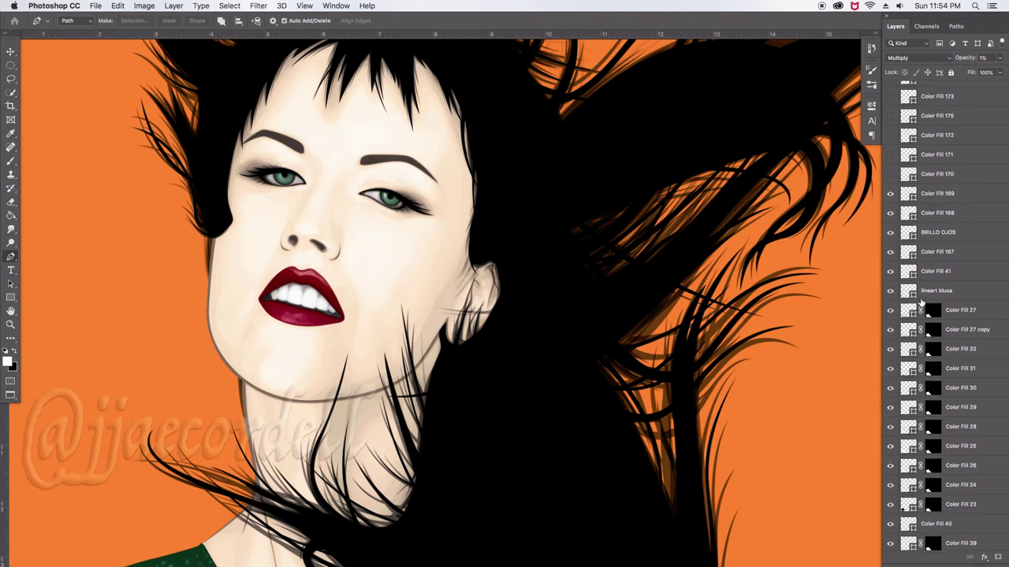
pyautogui.scroll(15, 920, 302)
pyautogui.scroll(9, 890, 456)
pyautogui.scroll(-4, 892, 520)
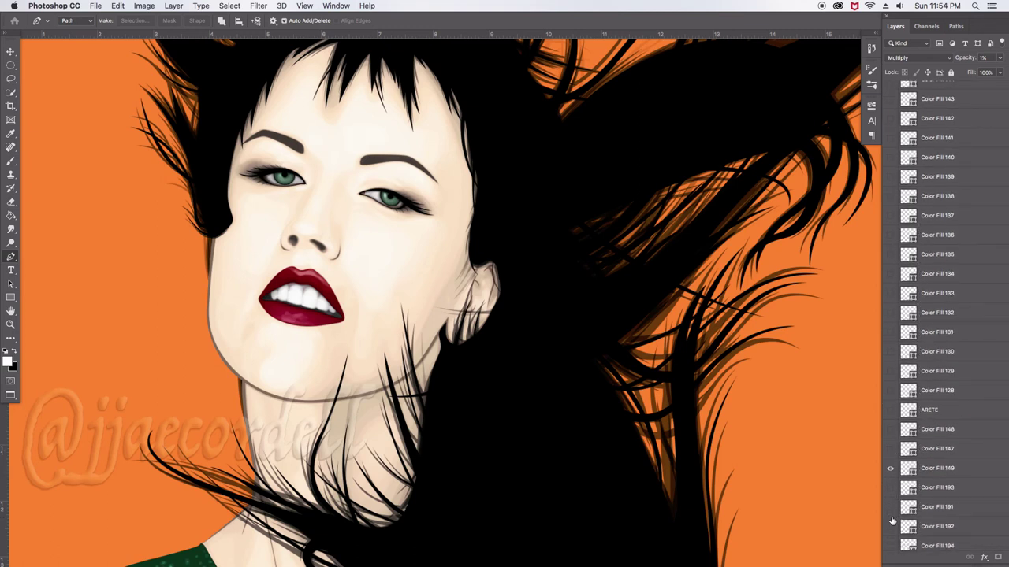
pyautogui.scroll(-4, 891, 513)
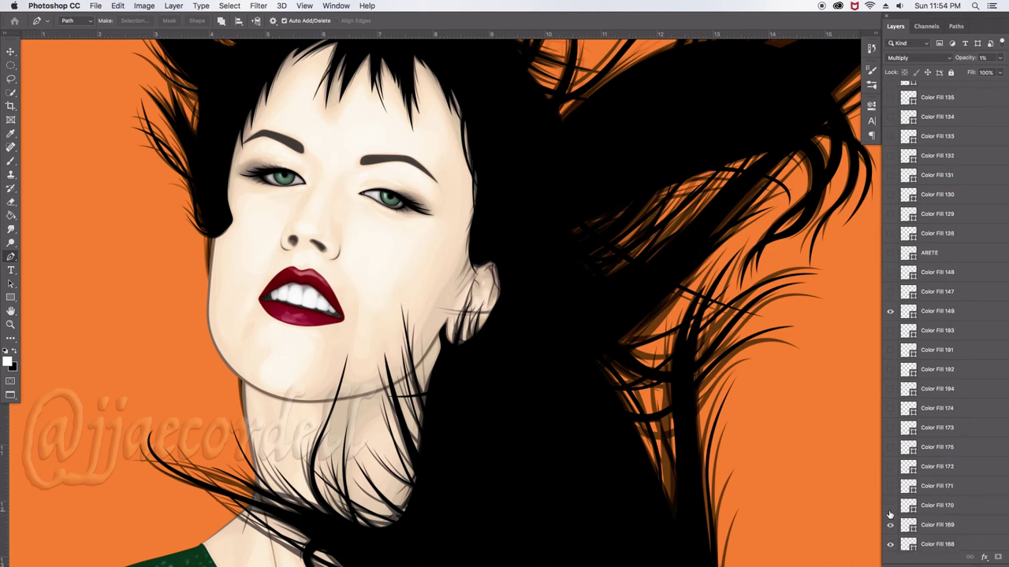
pyautogui.moveTo(890, 486); pyautogui.dragTo(891, 97)
# Show the remaining earring layers from Color Fill 136 up through Color Fill 146
pyautogui.scroll(4, 959, 237)
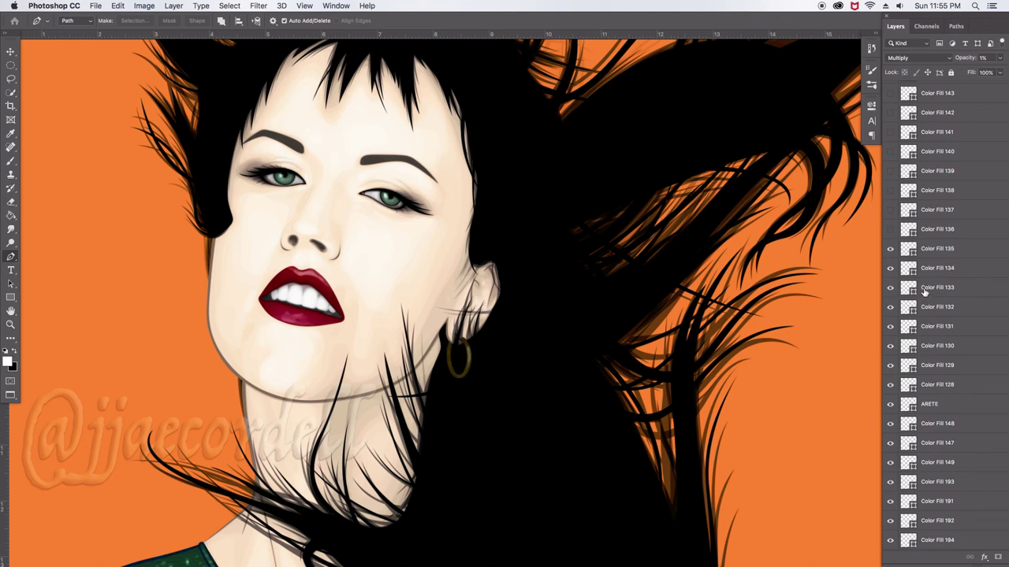
pyautogui.scroll(3, 892, 238)
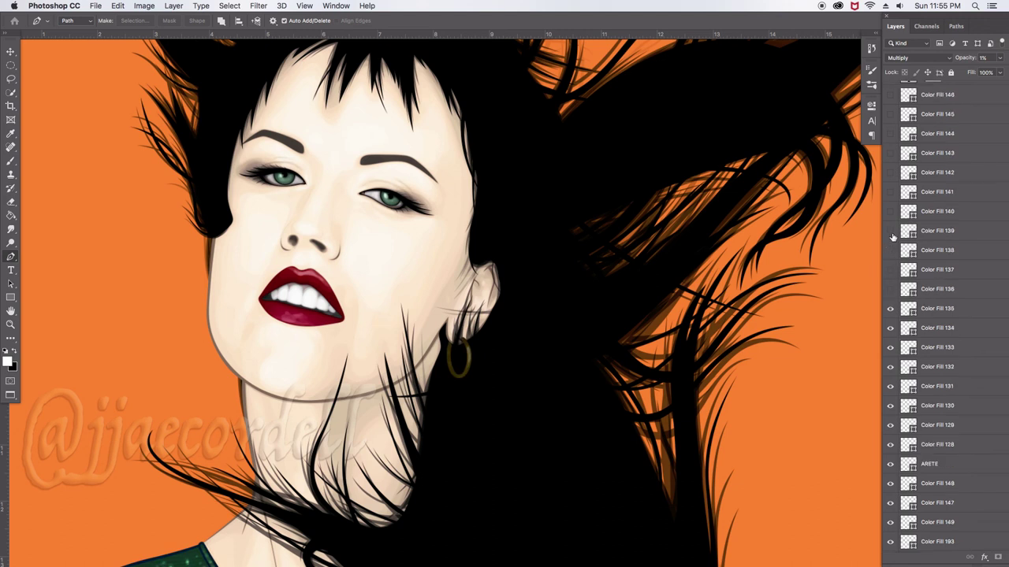
pyautogui.click(891, 289)
pyautogui.moveTo(889, 257); pyautogui.dragTo(891, 138)
pyautogui.click(891, 95)
pyautogui.scroll(3, 906, 290)
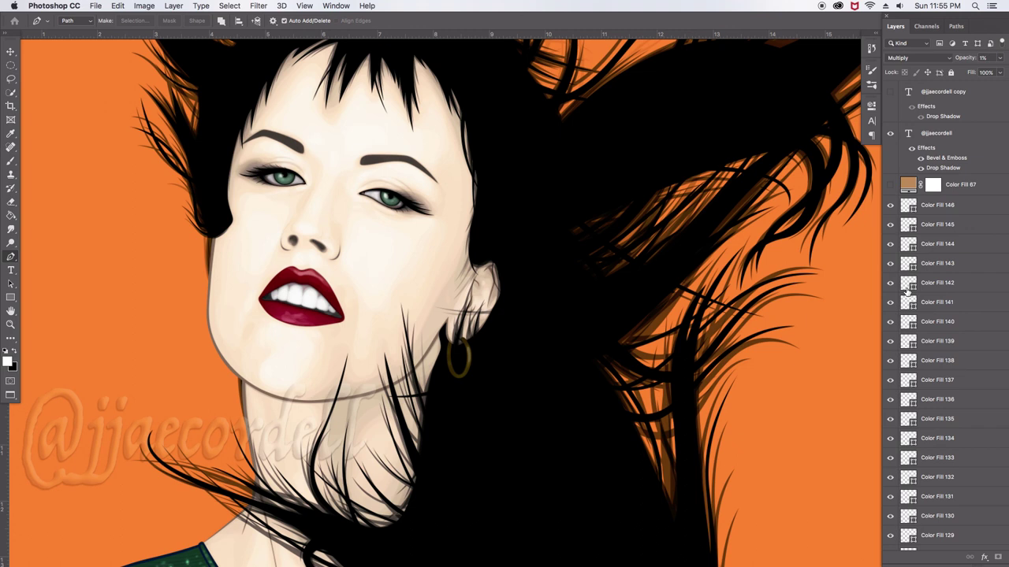